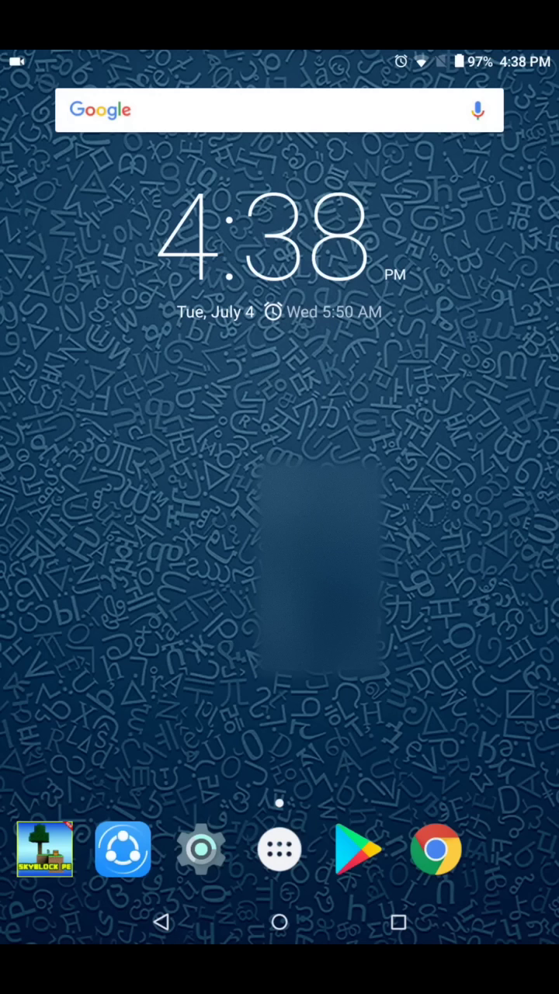
# Launch Chrome from the app drawer after glancing at the notifications
pyautogui.moveTo(280, 54)
pyautogui.mouseDown()
pyautogui.moveTo(280, 310)
pyautogui.moveTo(279, 62)
pyautogui.mouseUp()
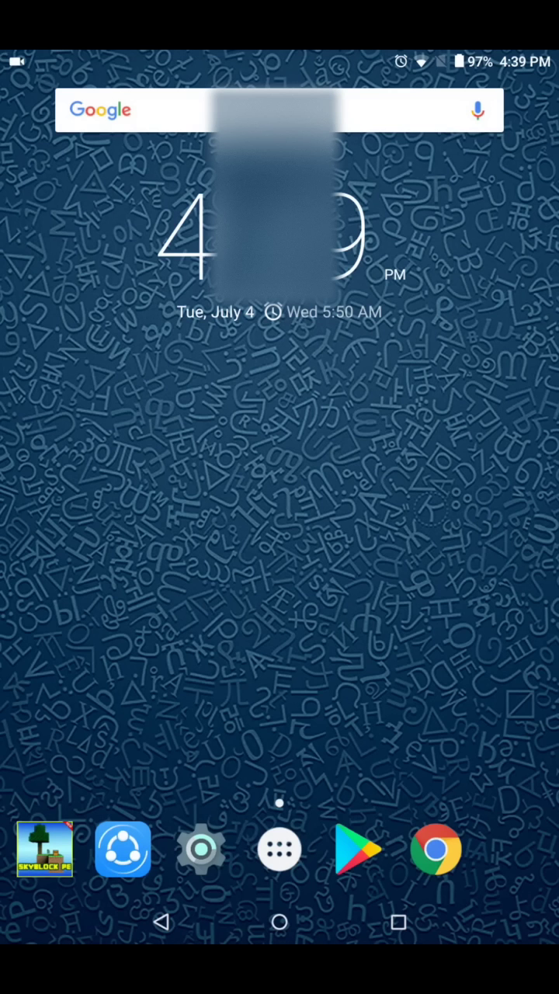
pyautogui.click(279, 848)
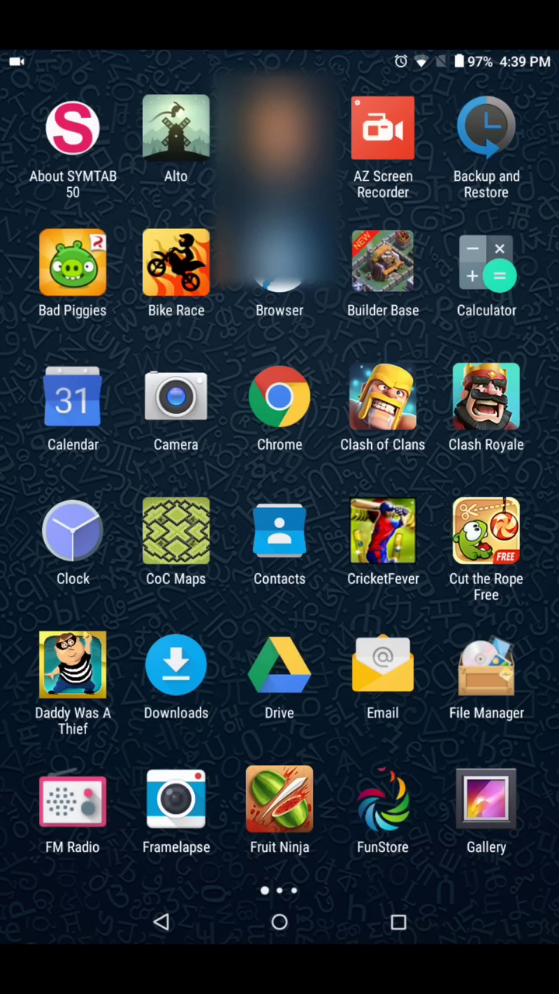
pyautogui.click(279, 396)
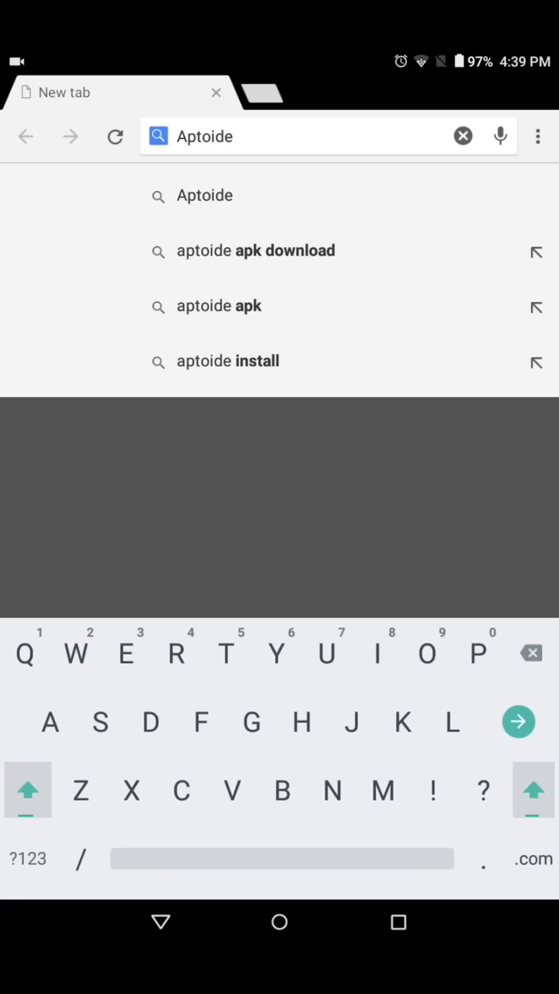
# Complete the search query as 'Aptoide apk download', correcting the extra 'n'
pyautogui.write(' apk ')
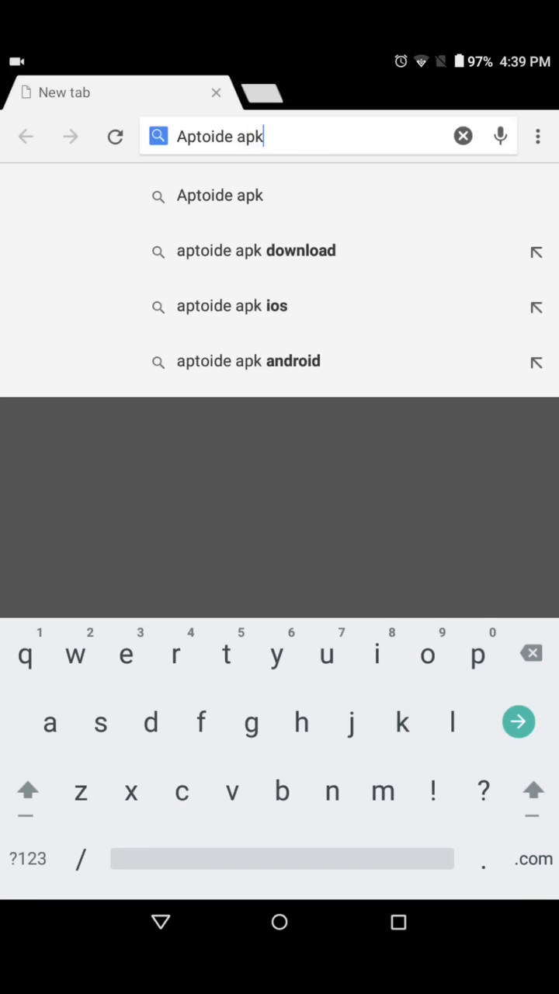
pyautogui.write('dow')
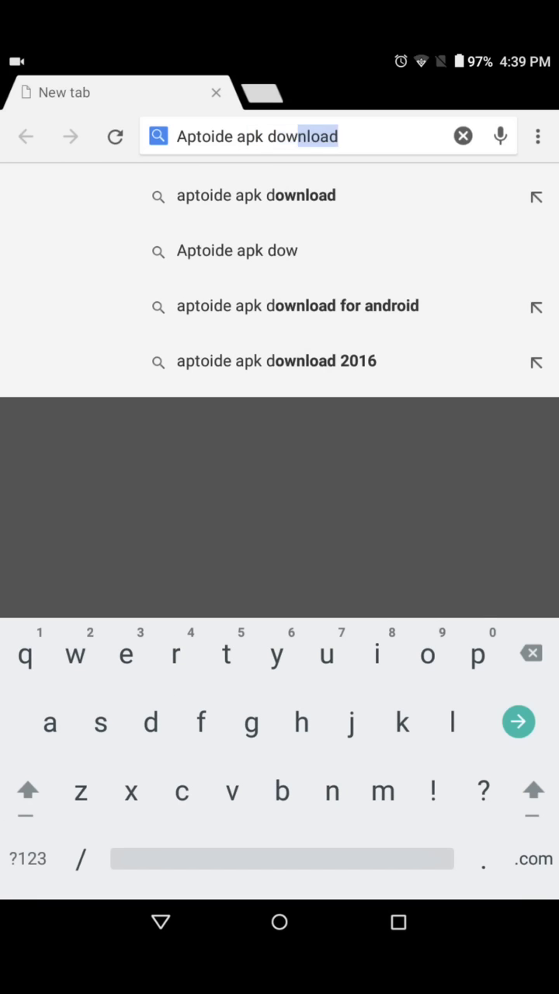
pyautogui.write('nn')
pyautogui.press('BackSpace')
pyautogui.write('loa')
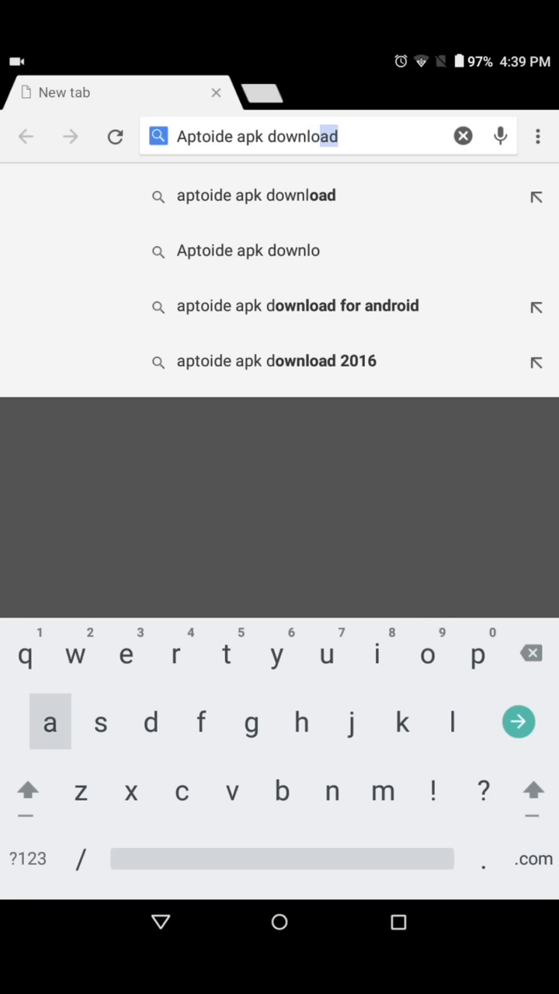
pyautogui.write('d')
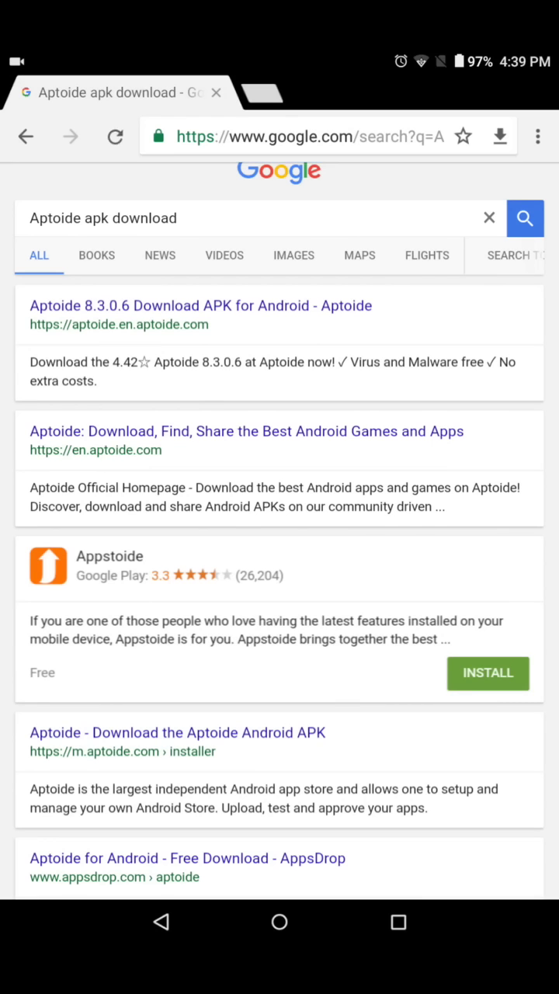
# Open the 'Aptoide 8.3.0.6 Download APK for Android' result and scroll through its details
pyautogui.click(201, 311)
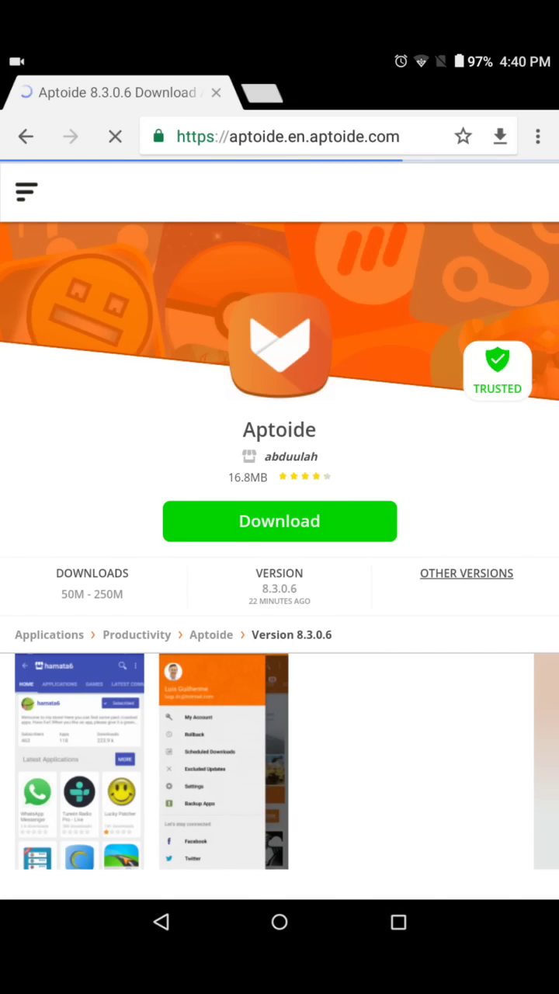
pyautogui.scroll(-2, 280, 543)
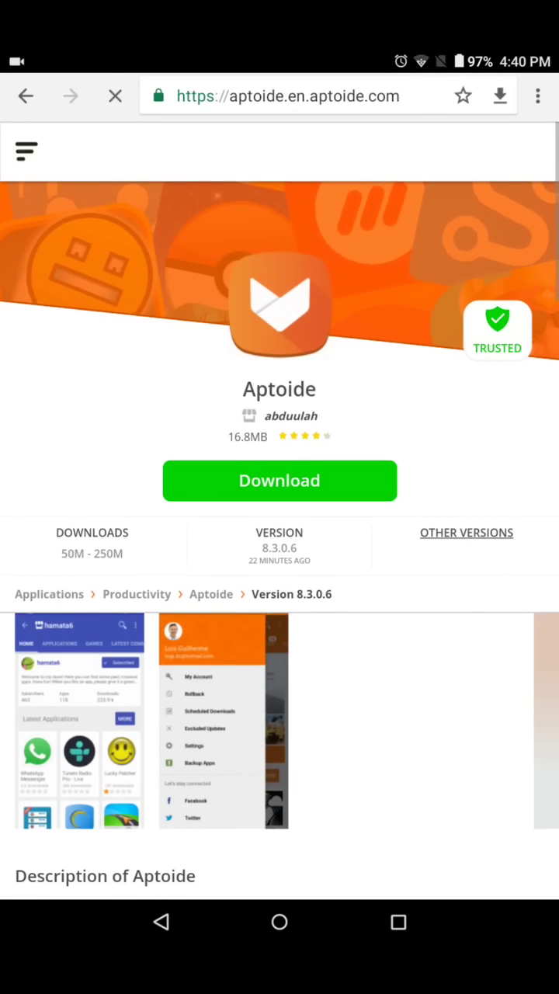
pyautogui.scroll(-3, 280, 505)
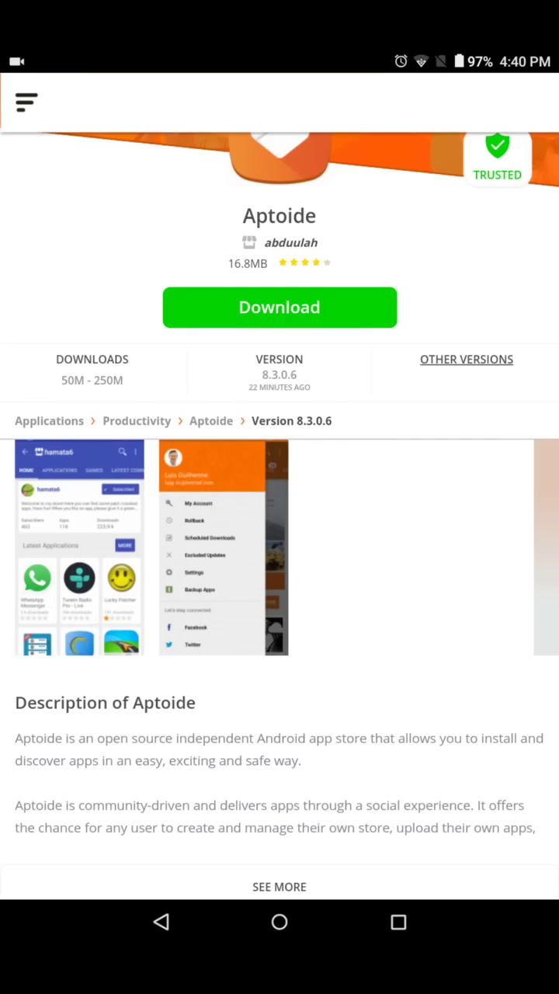
pyautogui.scroll(-2, 279, 504)
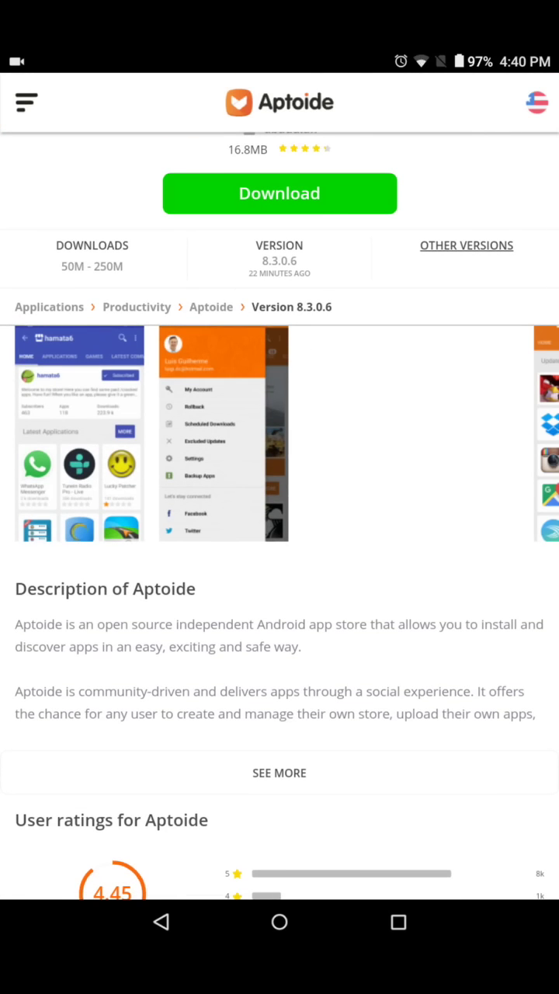
pyautogui.scroll(1, 279, 504)
pyautogui.scroll(2, 280, 504)
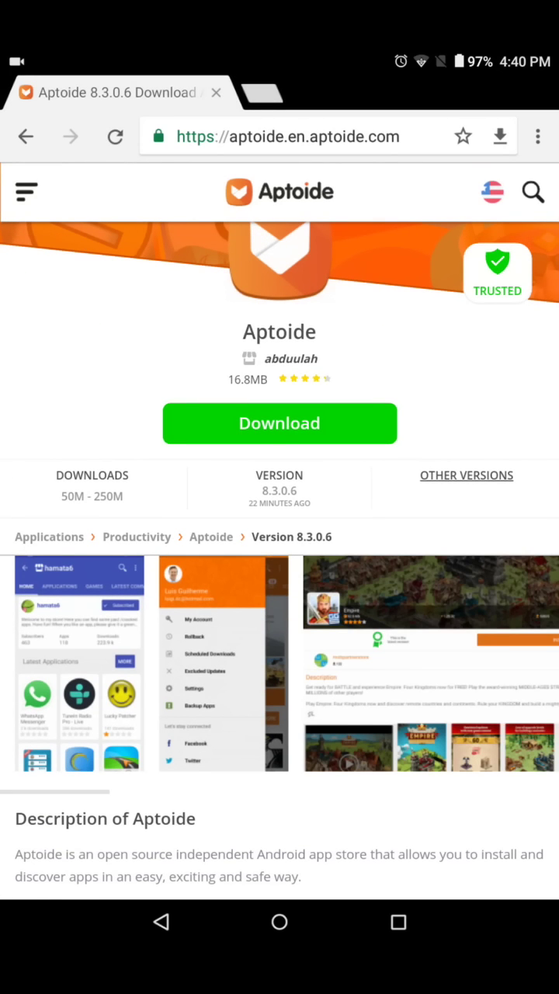
# Start the Aptoide APK download, choosing to always open these links in Chrome
pyautogui.click(115, 136)
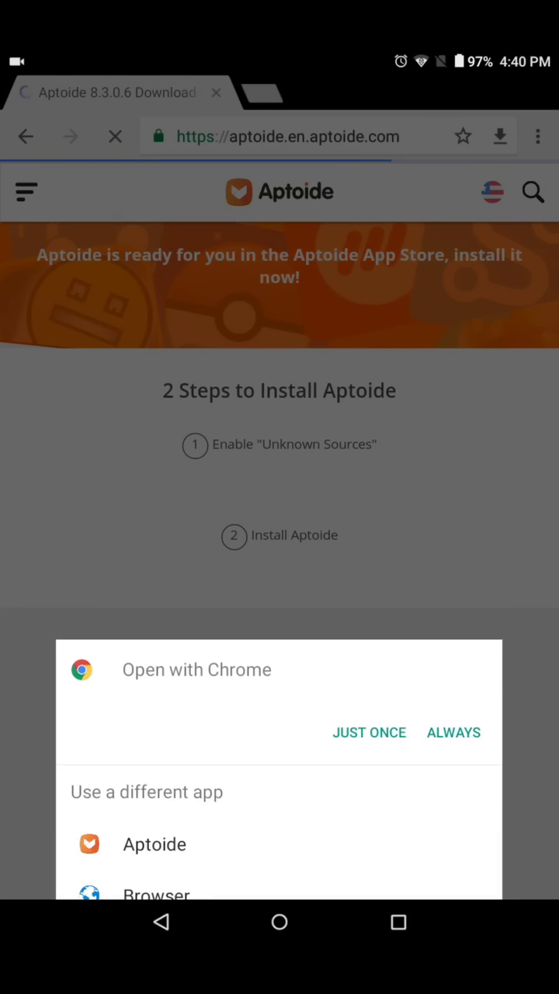
pyautogui.click(454, 732)
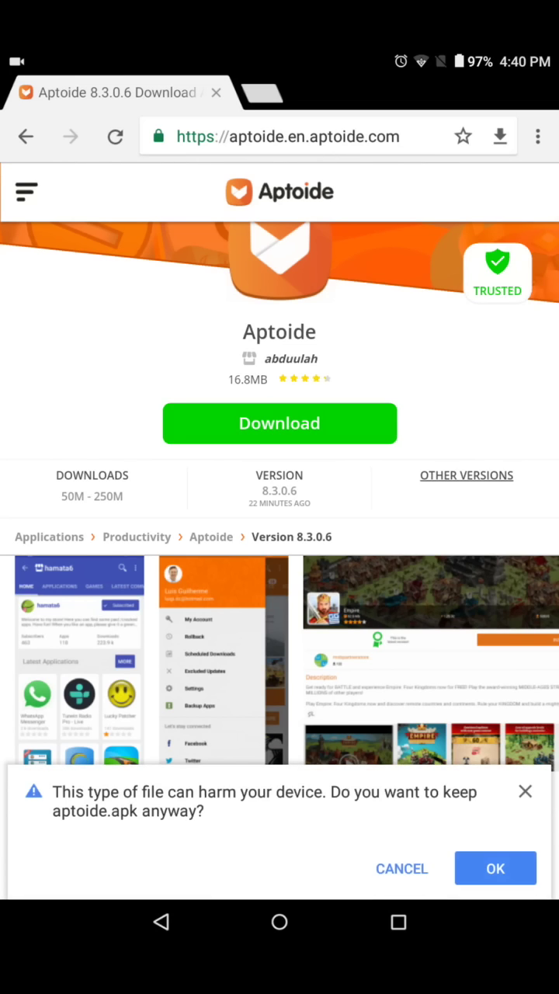
# Keep aptoide.apk on both warnings, then scroll the two-step install instructions
pyautogui.click(495, 868)
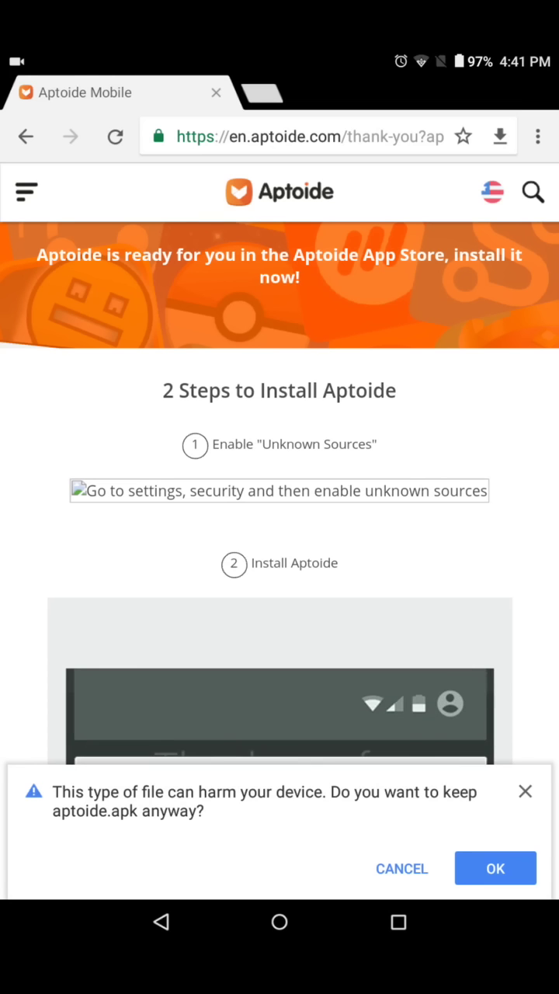
pyautogui.click(495, 868)
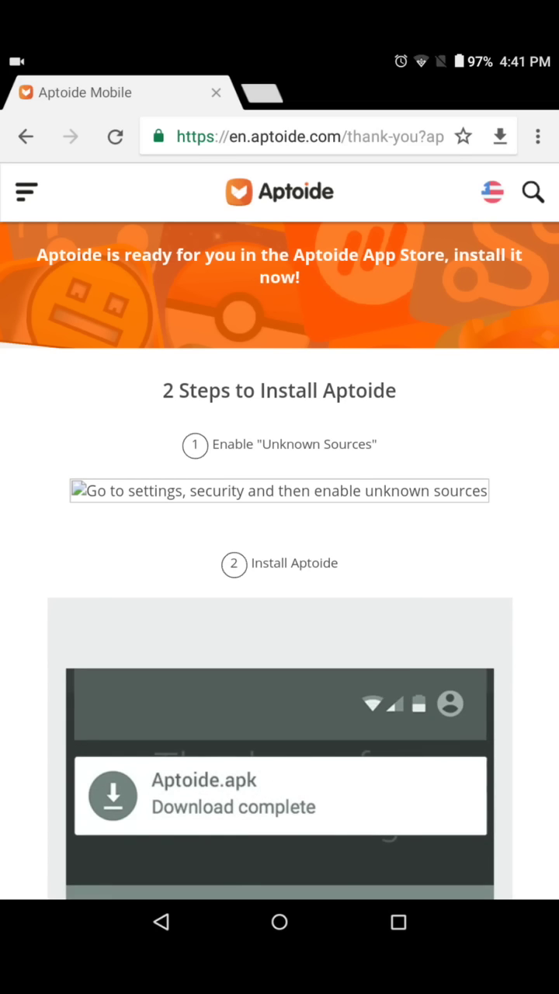
pyautogui.scroll(-3, 280, 497)
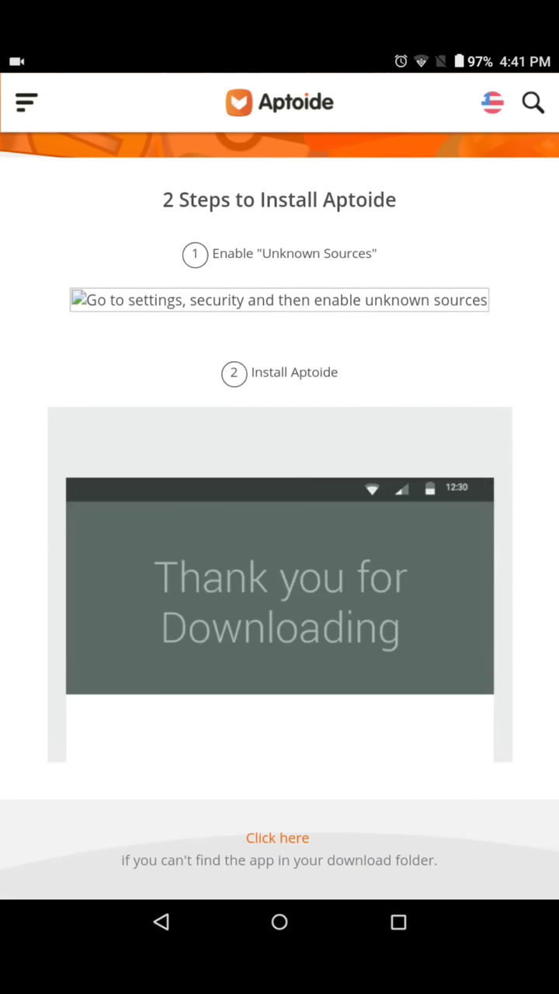
pyautogui.scroll(-2, 279, 528)
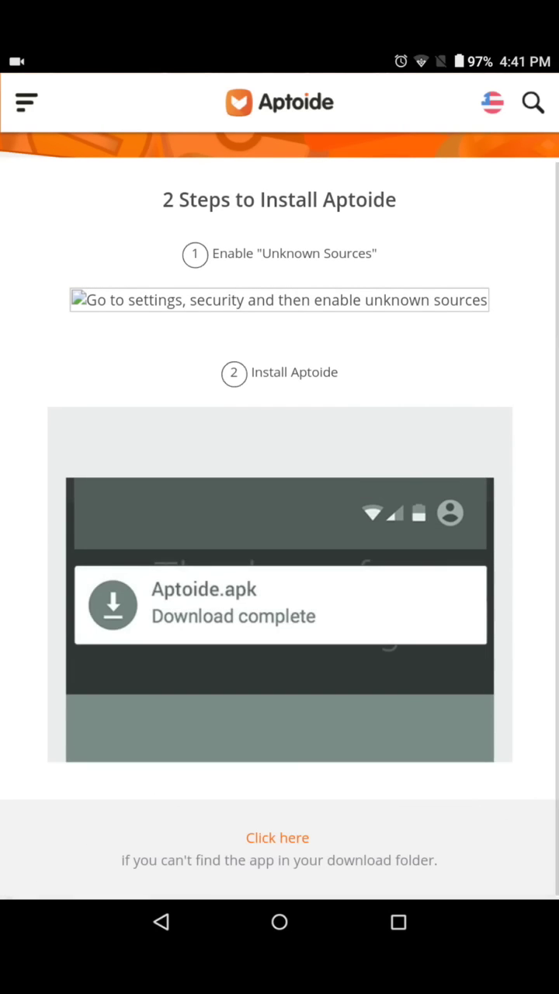